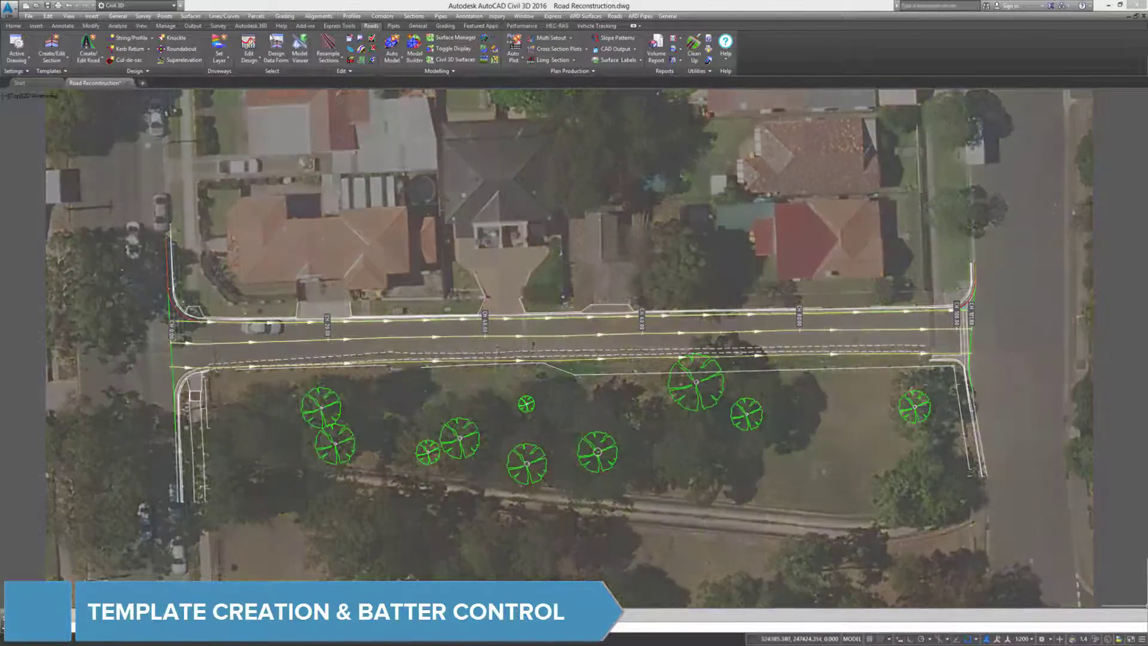
# Create the Road 1 template from the metric local road template and delete its outer left-side legs.
pyautogui.click(49, 46)
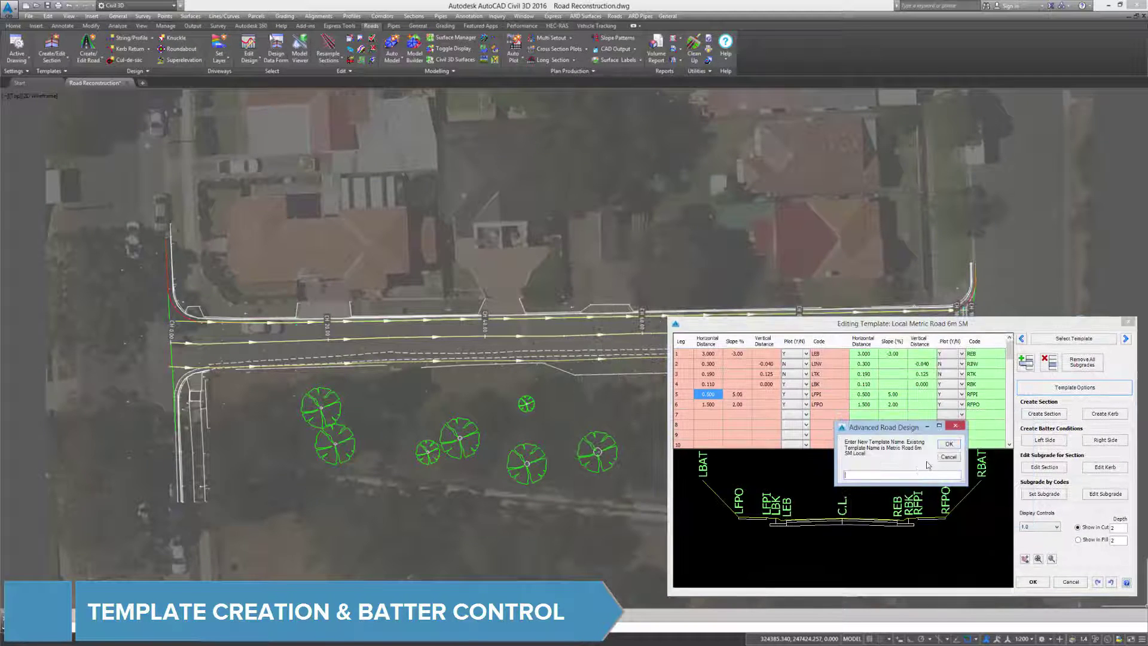
pyautogui.press('Return')
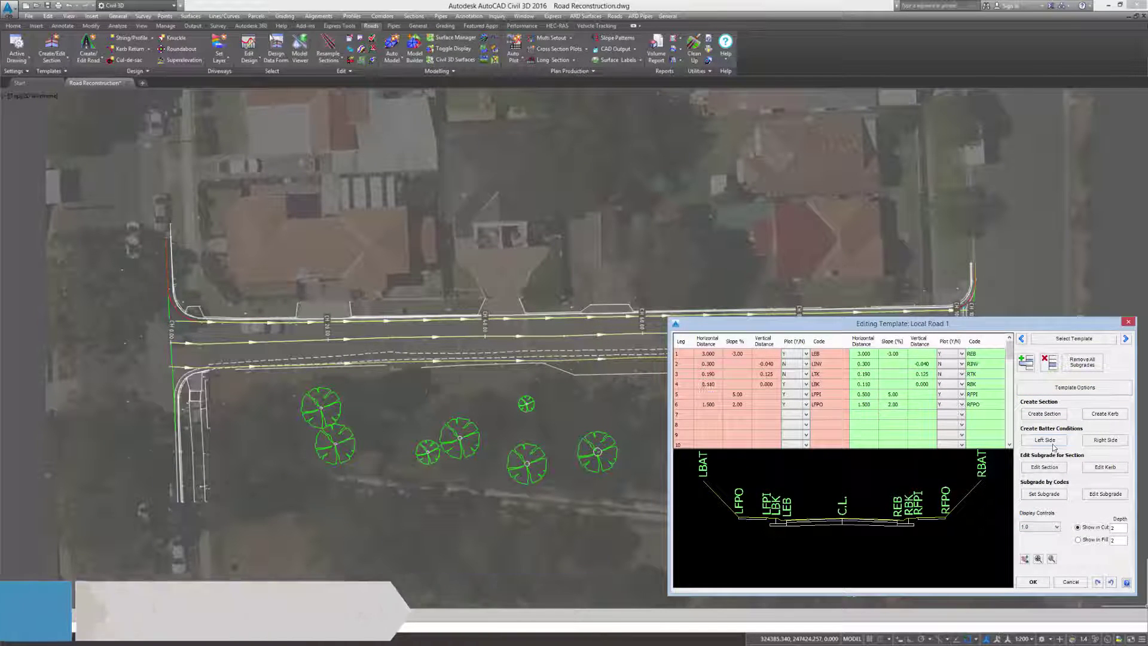
pyautogui.click(819, 574)
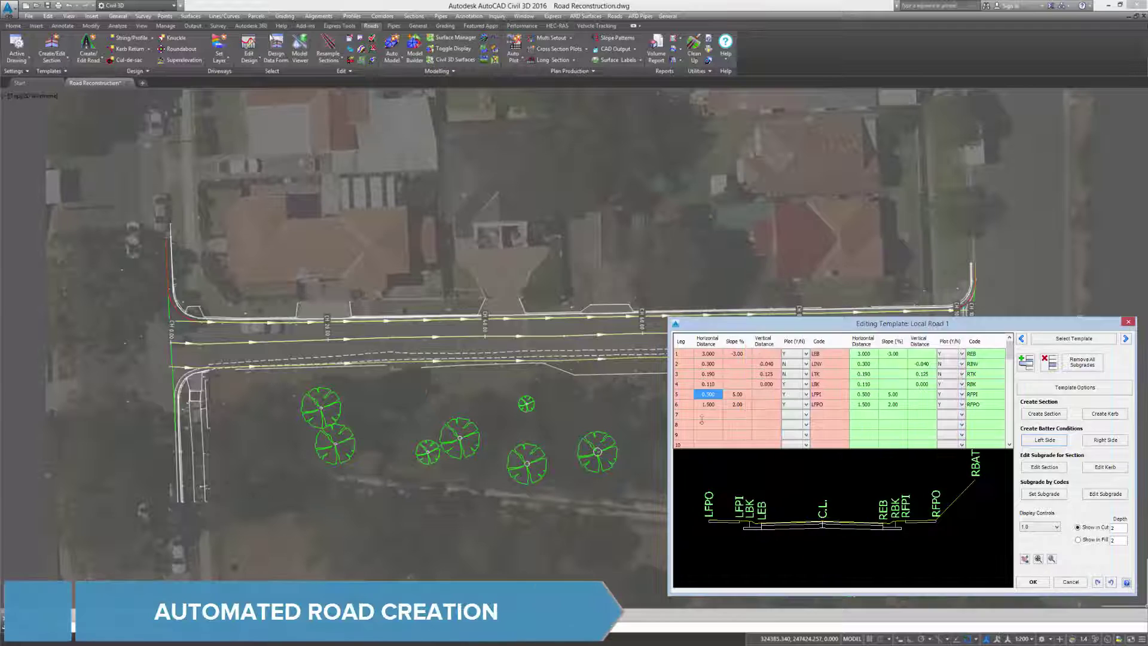
pyautogui.click(1049, 362)
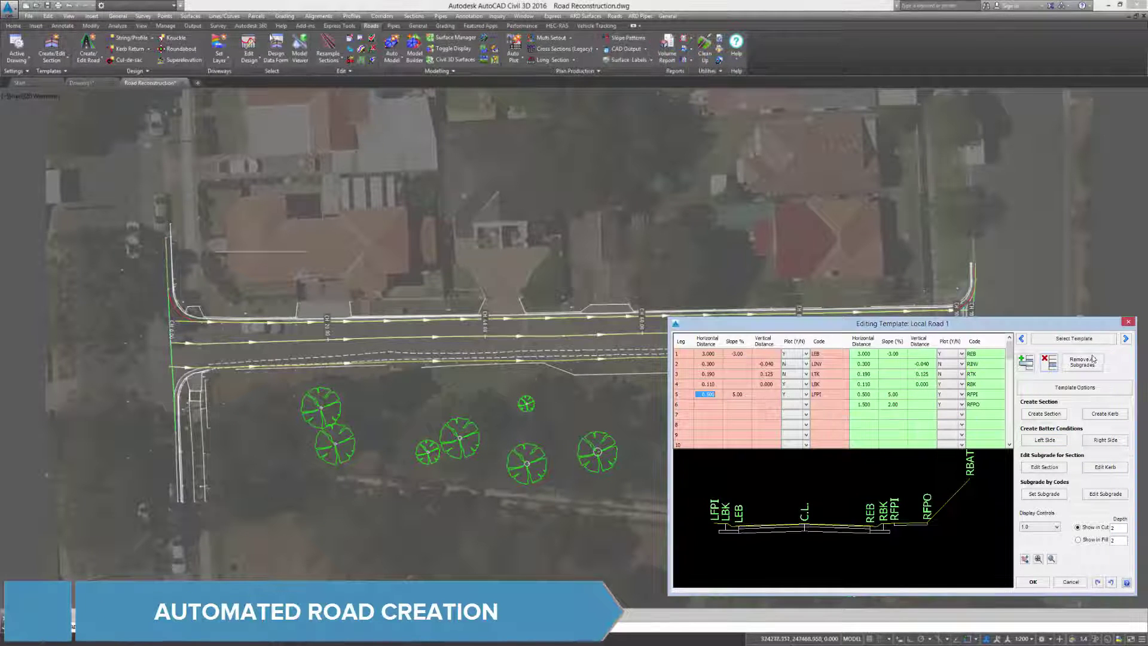
pyautogui.click(904, 481)
pyautogui.click(1052, 440)
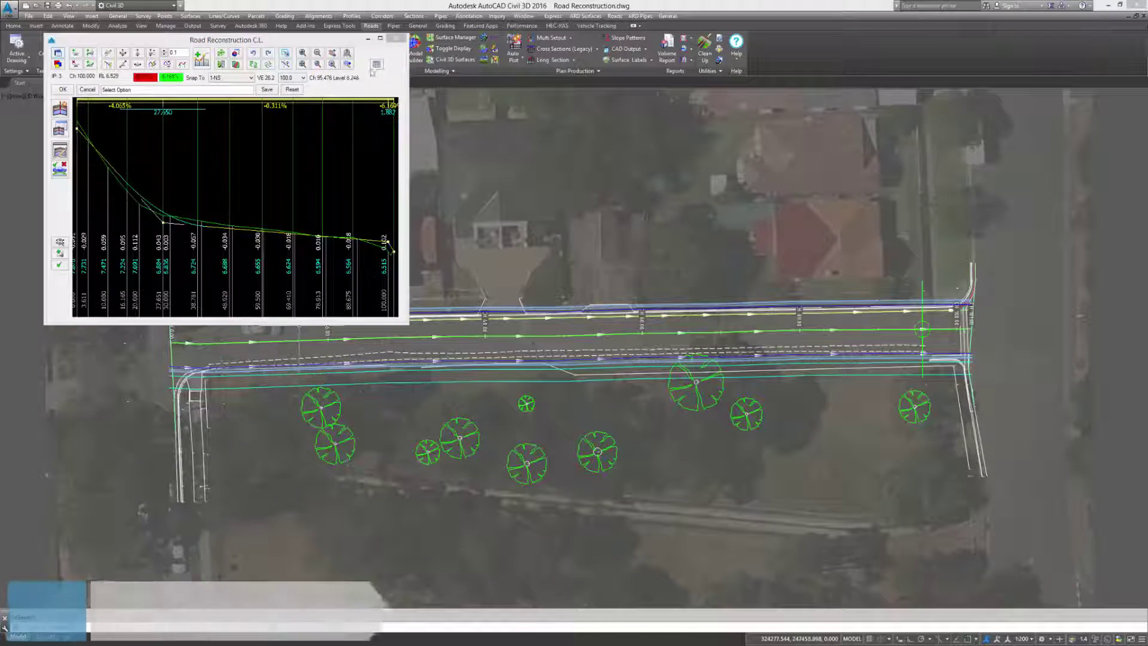
# Enlarge and reposition the profile editor and open cross-section viewers at chainages 30 and 60.
pyautogui.moveTo(408, 179); pyautogui.dragTo(559, 179)
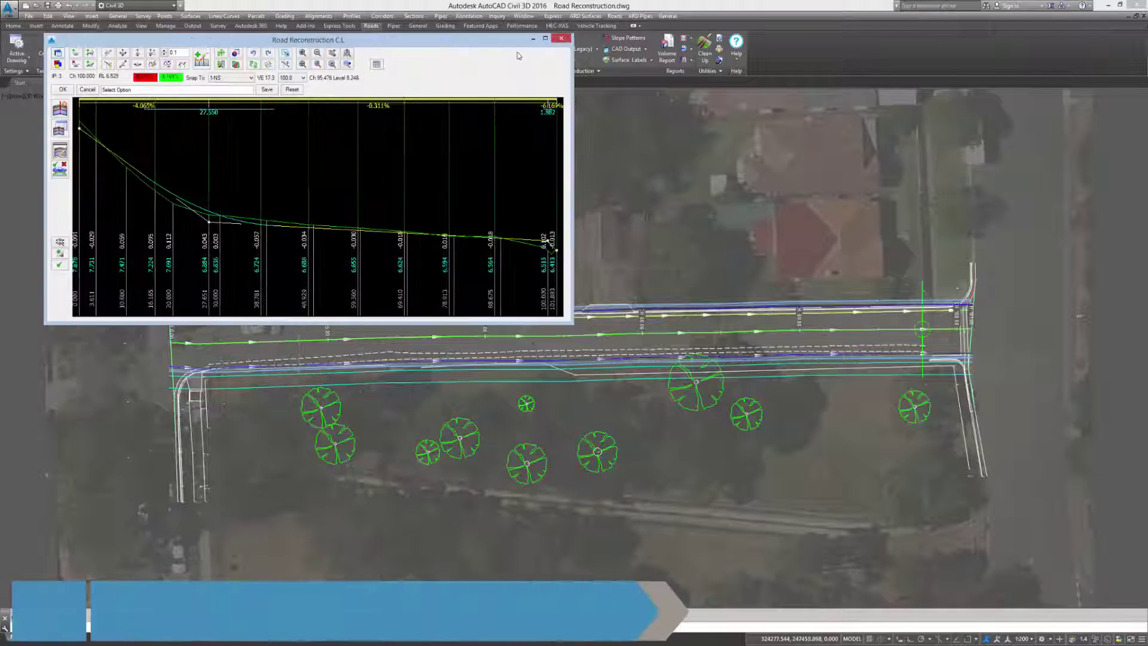
pyautogui.moveTo(515, 41); pyautogui.dragTo(519, 99)
pyautogui.click(228, 255)
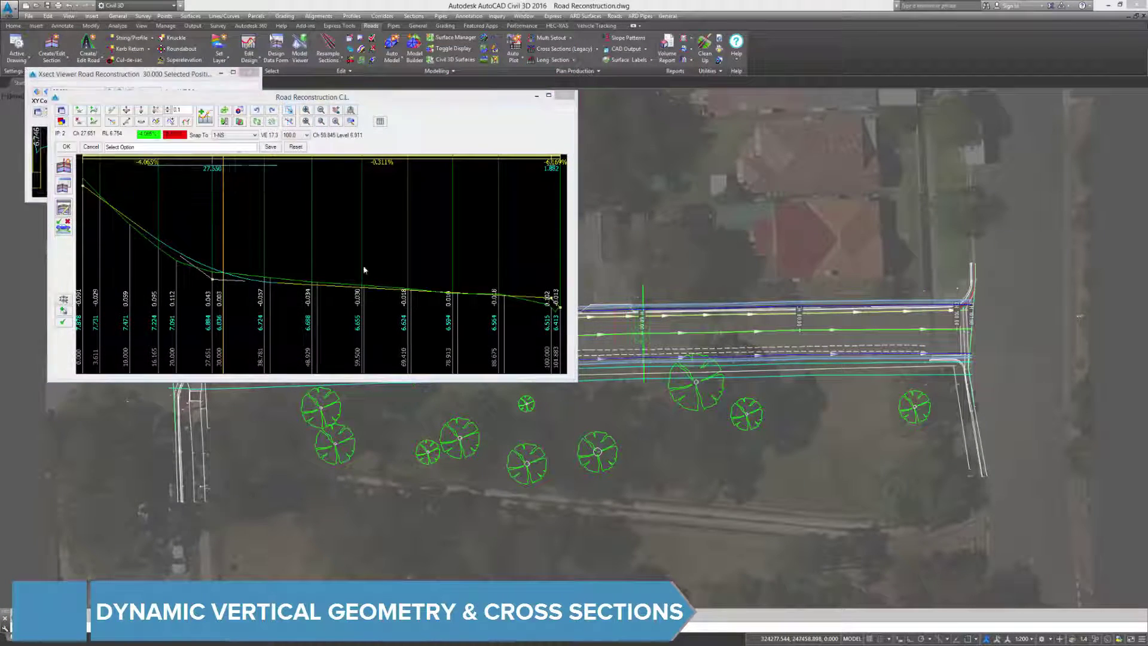
pyautogui.click(363, 264)
pyautogui.moveTo(167, 75)
pyautogui.mouseDown()
pyautogui.moveTo(237, 146)
pyautogui.moveTo(433, 423)
pyautogui.mouseUp()
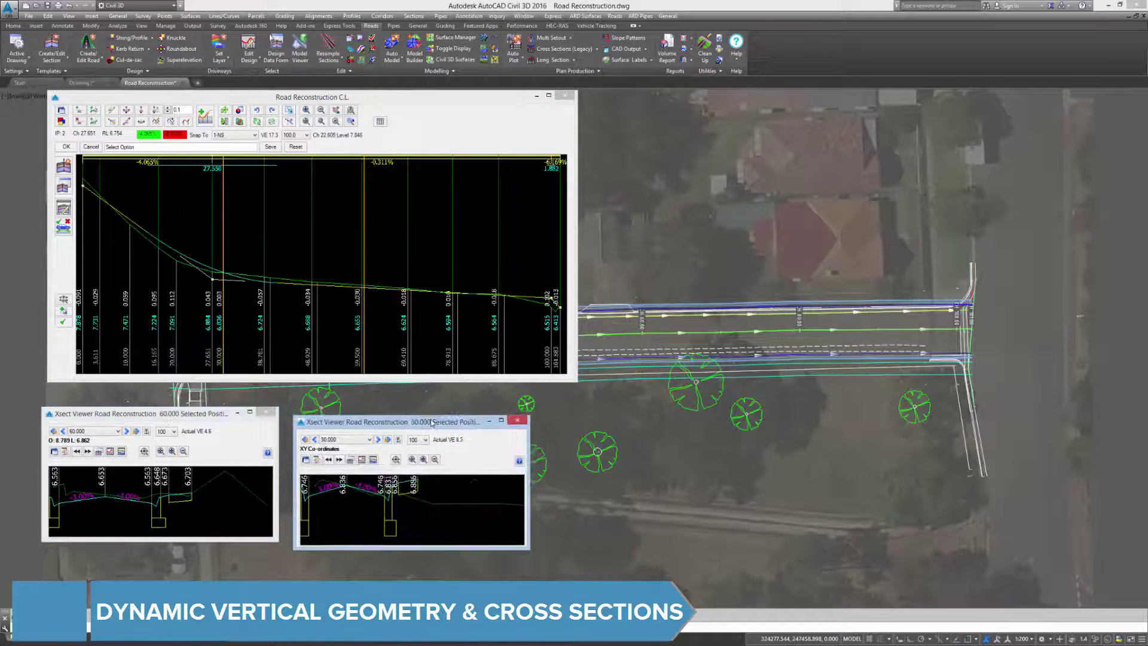
# Move the grade point at chainage 27.65, recalculate the vertical grading, and view the road in 3D.
pyautogui.click(213, 278)
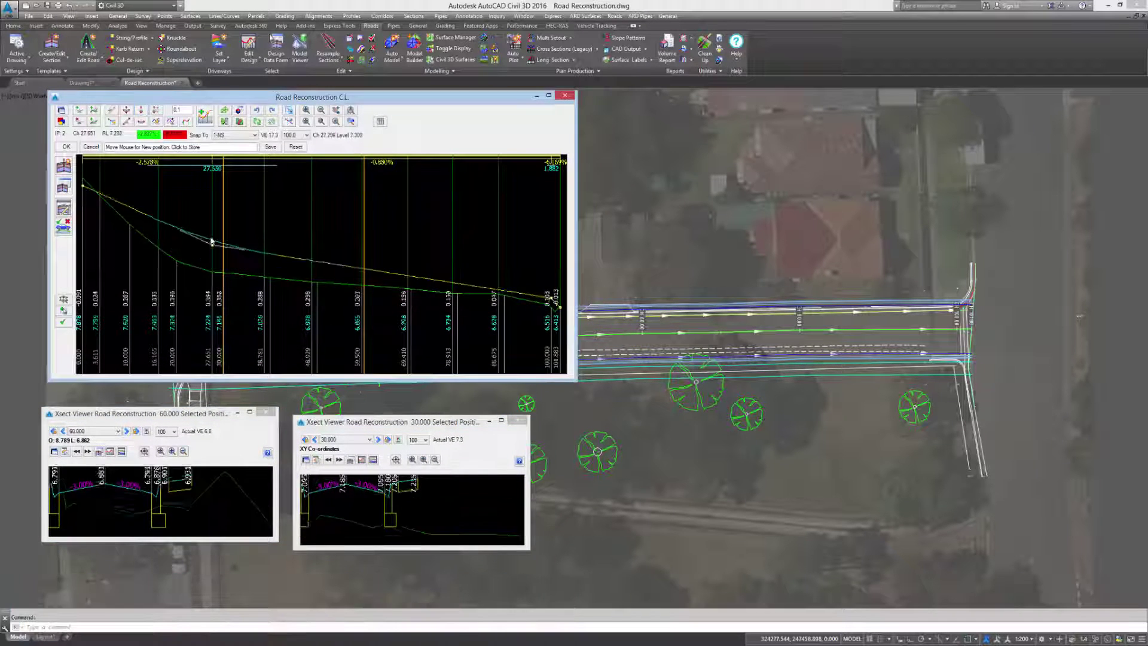
pyautogui.click(220, 273)
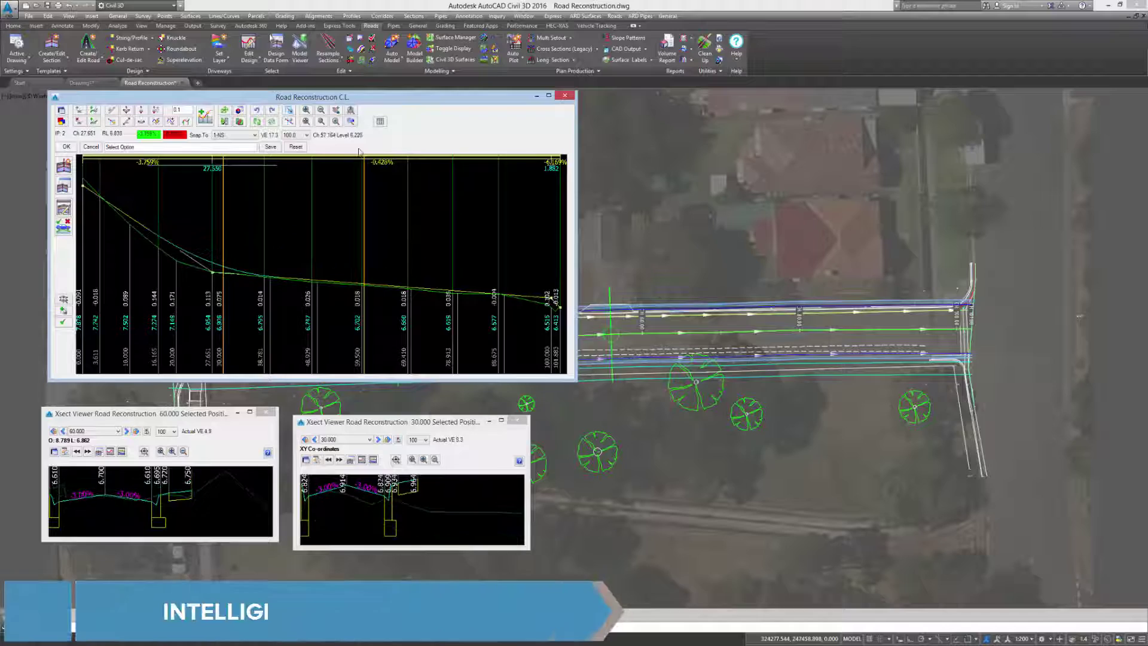
pyautogui.click(545, 418)
pyautogui.click(687, 367)
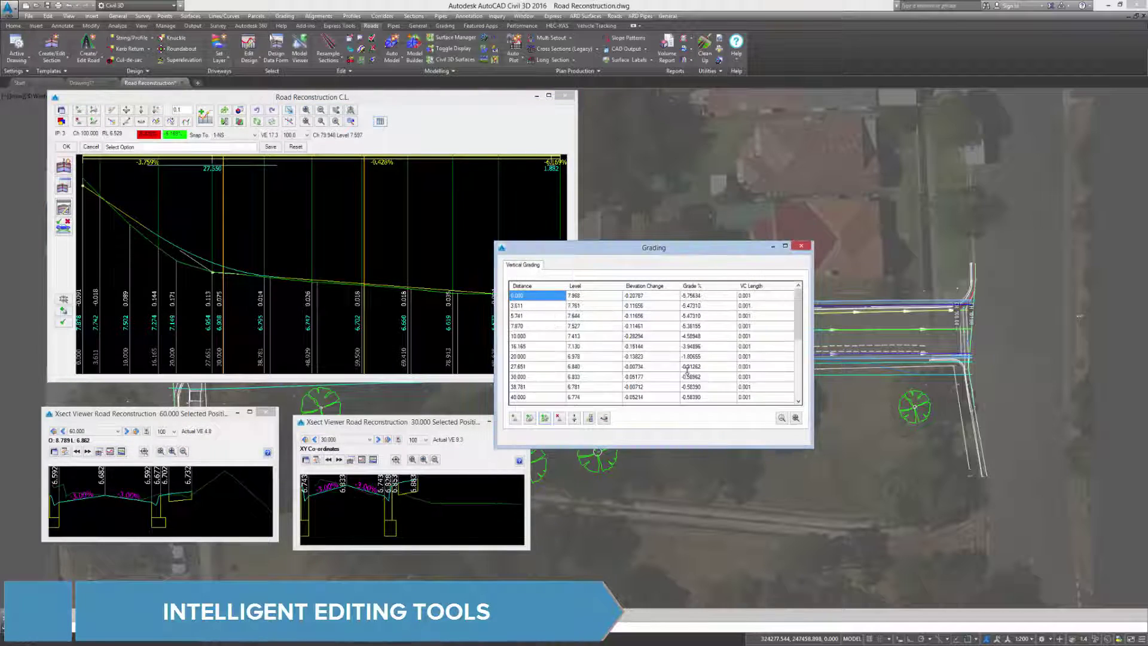
pyautogui.click(801, 247)
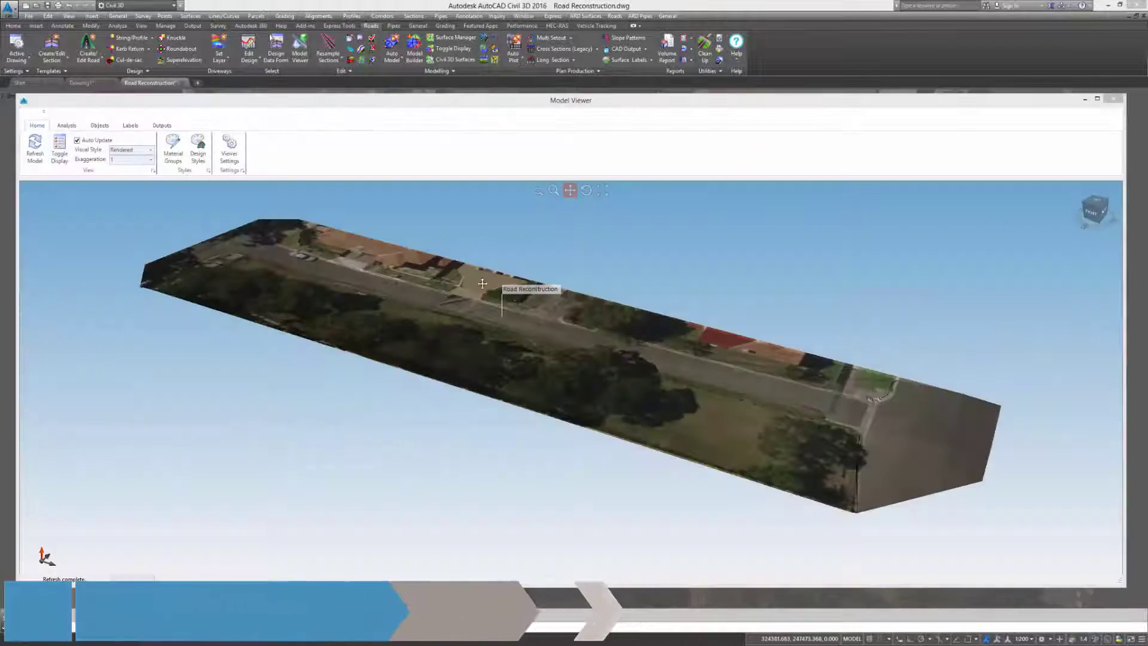
pyautogui.keyDown('shift'); pyautogui.moveTo(483, 283); pyautogui.dragTo(569, 328, button='middle'); pyautogui.keyUp('shift')
# Adjust the Model Viewer surface display settings and orbit closer down the road.
pyautogui.scroll(3, 582, 344)
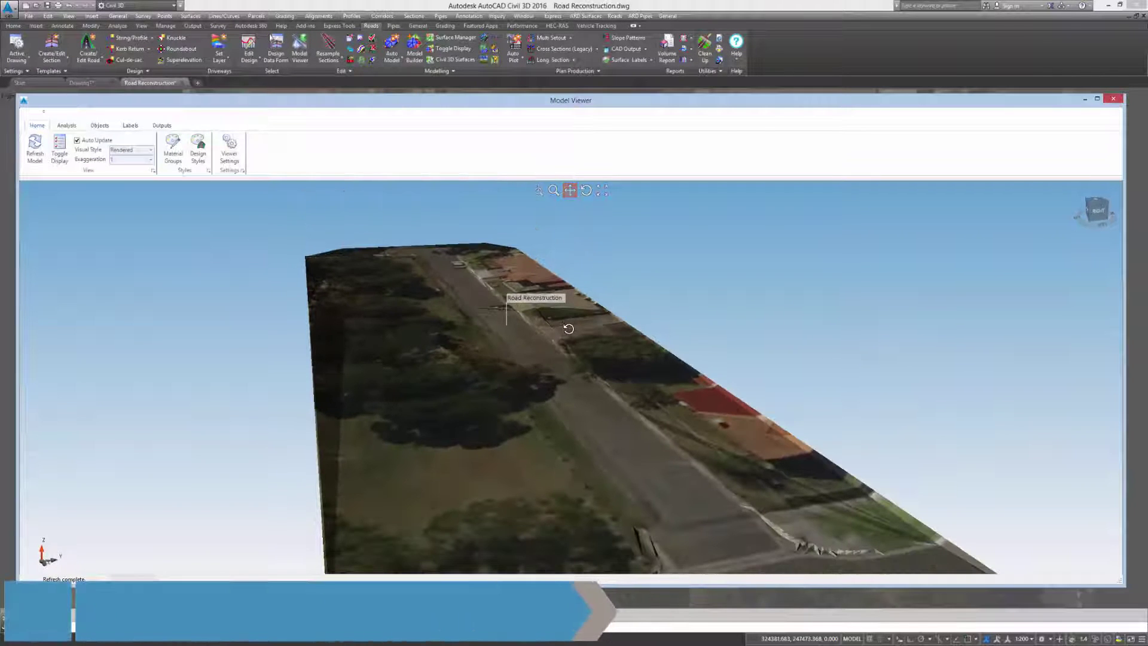
pyautogui.click(60, 149)
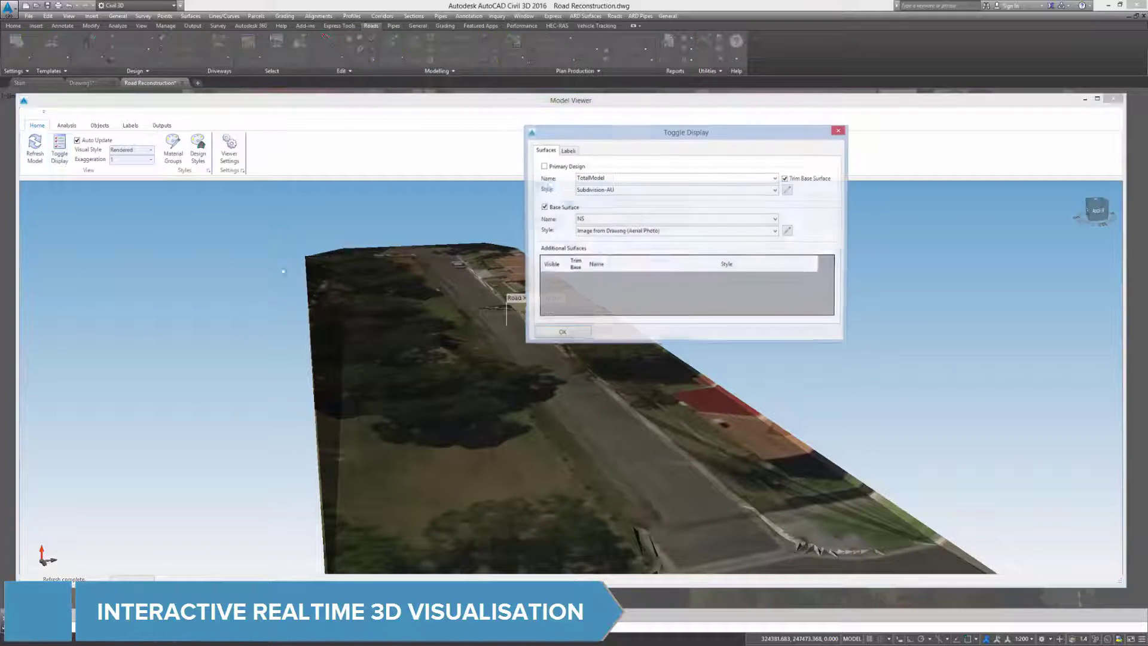
pyautogui.click(561, 333)
pyautogui.keyDown('shift'); pyautogui.moveTo(561, 333); pyautogui.dragTo(633, 395, button='middle'); pyautogui.keyUp('shift')
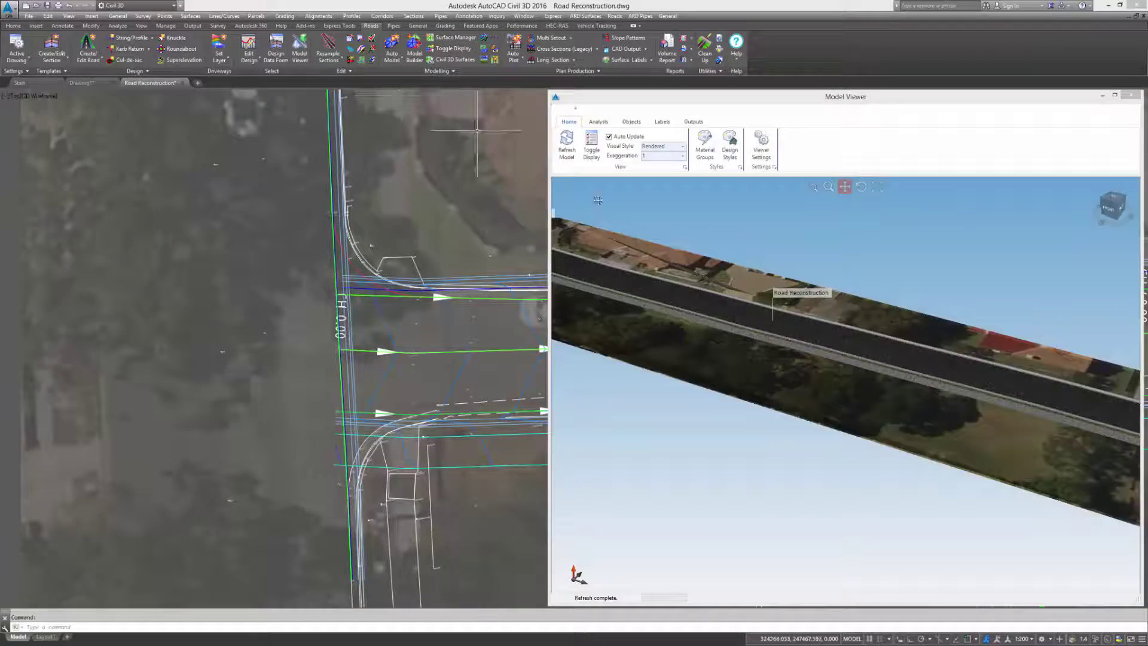
pyautogui.keyDown('shift'); pyautogui.moveTo(597, 200); pyautogui.dragTo(822, 369, button='middle'); pyautogui.keyUp('shift')
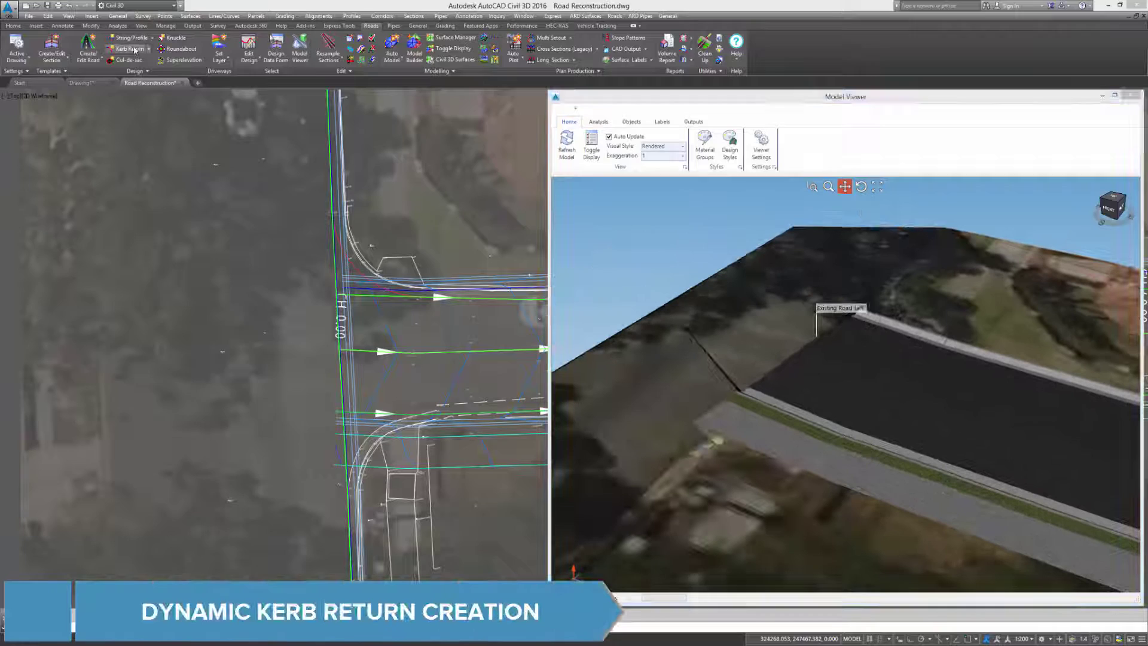
# Build the START-L kerb return alignment at the Existing Road Left junction and open its vertical grading.
pyautogui.click(371, 243)
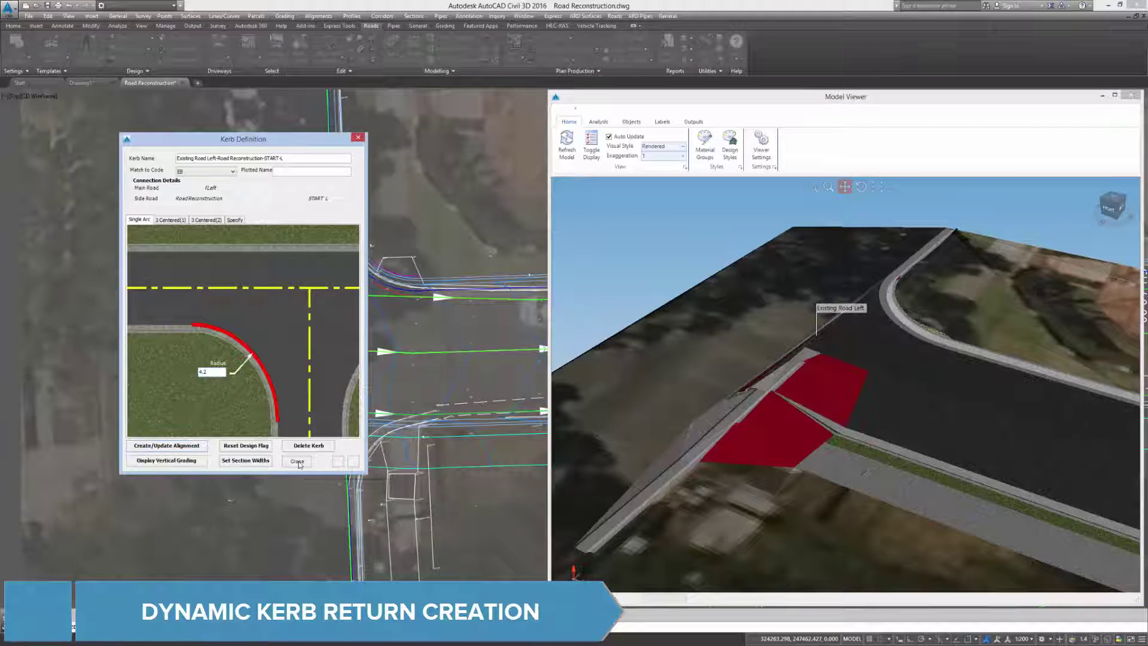
pyautogui.click(332, 447)
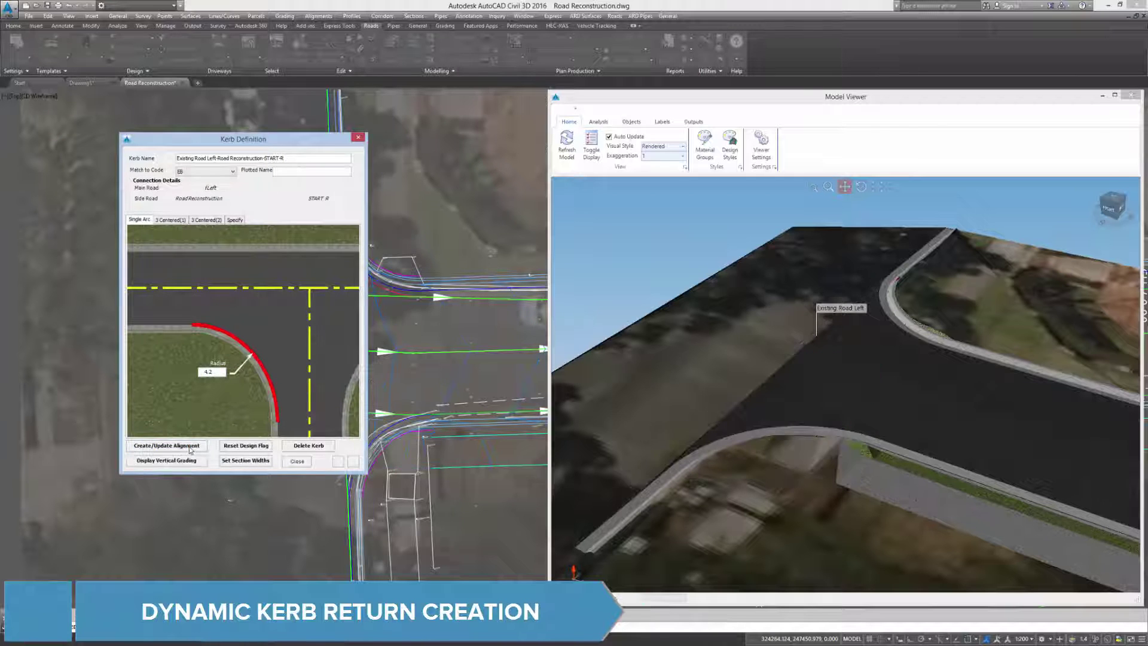
pyautogui.click(298, 461)
pyautogui.moveTo(777, 381); pyautogui.dragTo(754, 331)
pyautogui.click(249, 48)
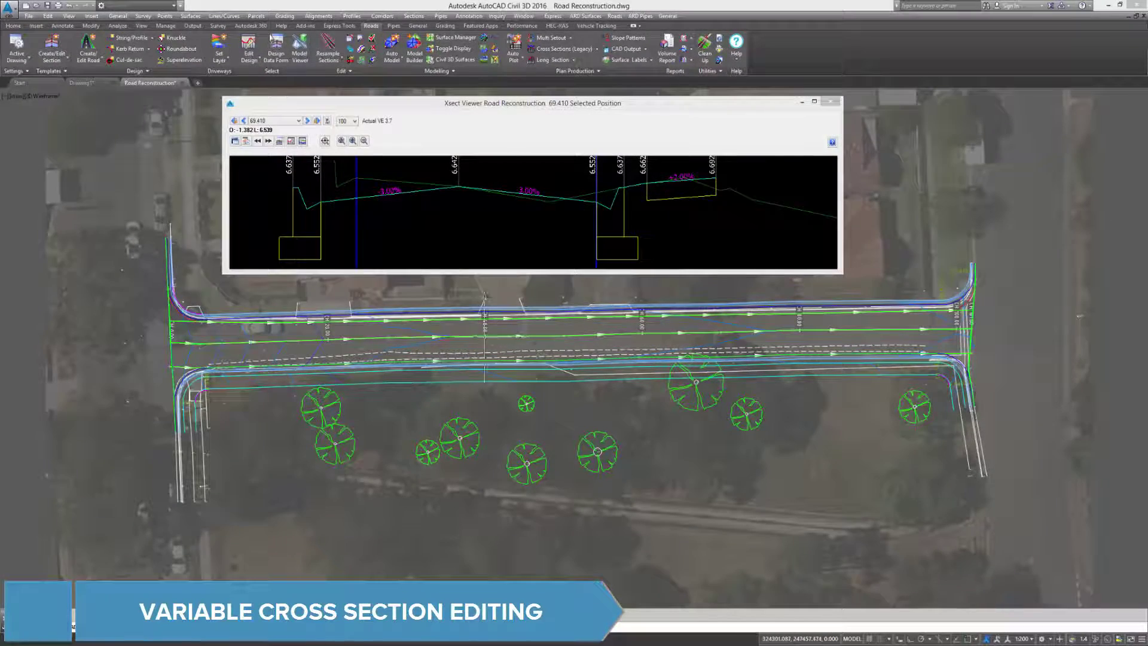
# Add a Set Code Levels to Match Surface variation for code LEB on surface NS, chainage 0–10000.
pyautogui.click(272, 39)
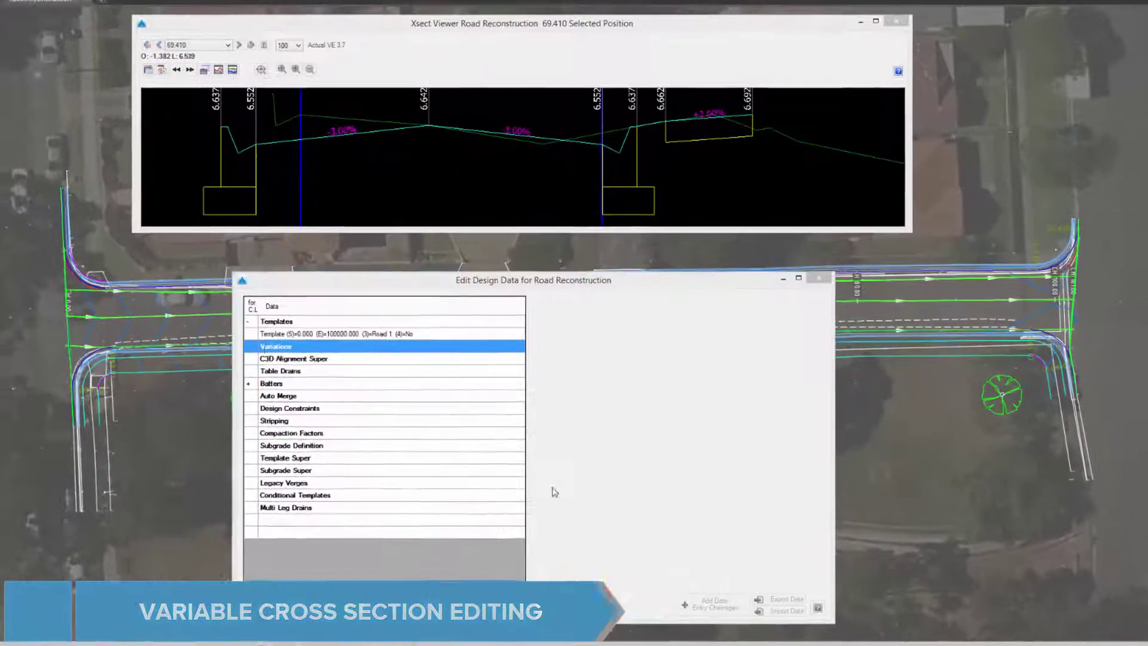
pyautogui.click(270, 604)
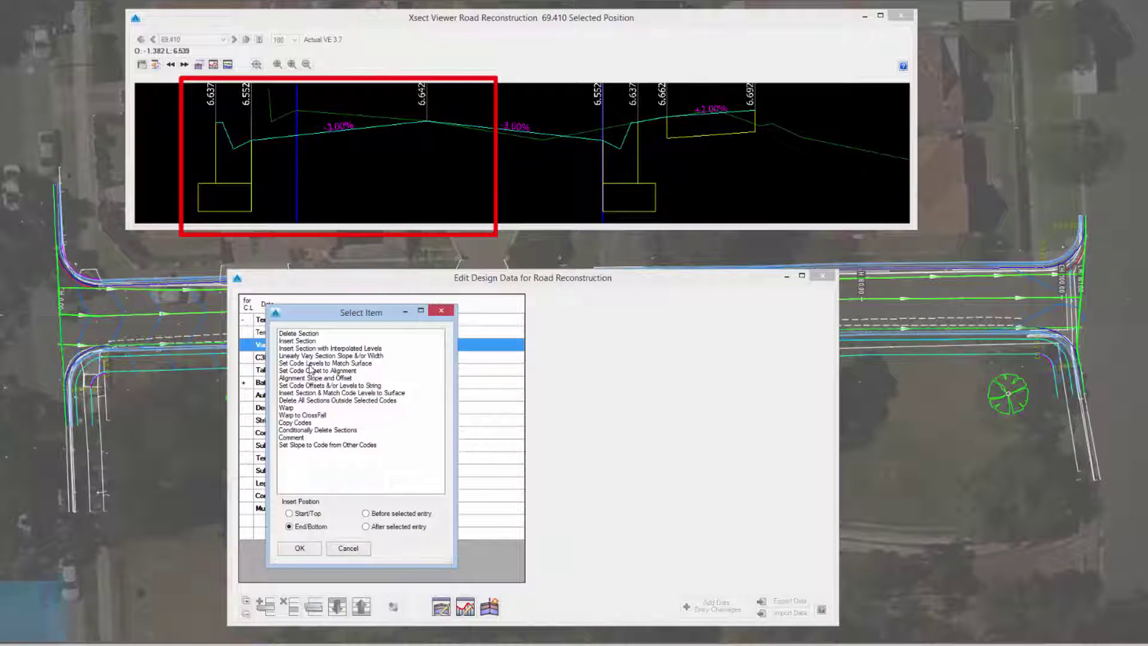
pyautogui.doubleClick(311, 363)
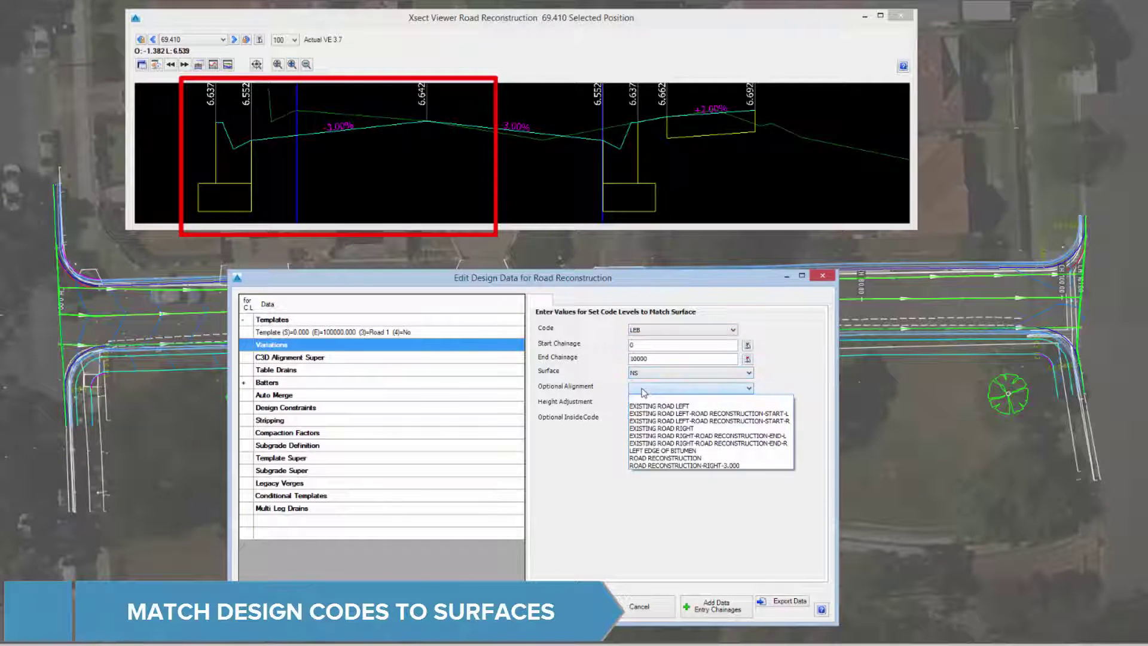
pyautogui.click(591, 607)
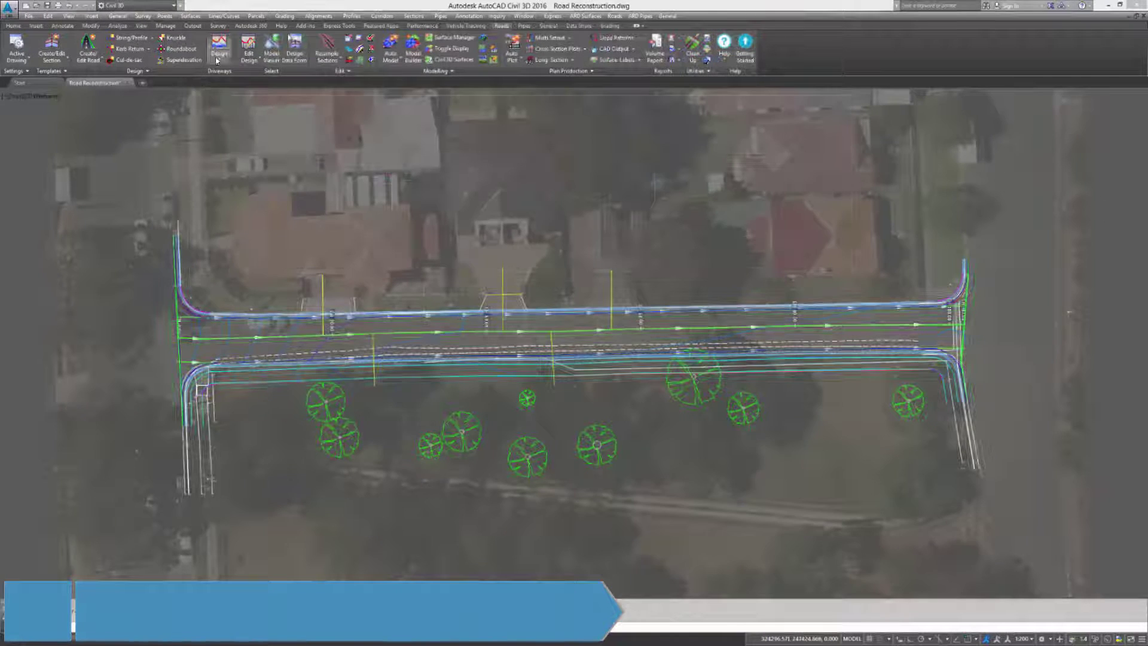
# Create the driveways along the road with the default driveway design settings.
pyautogui.click(219, 59)
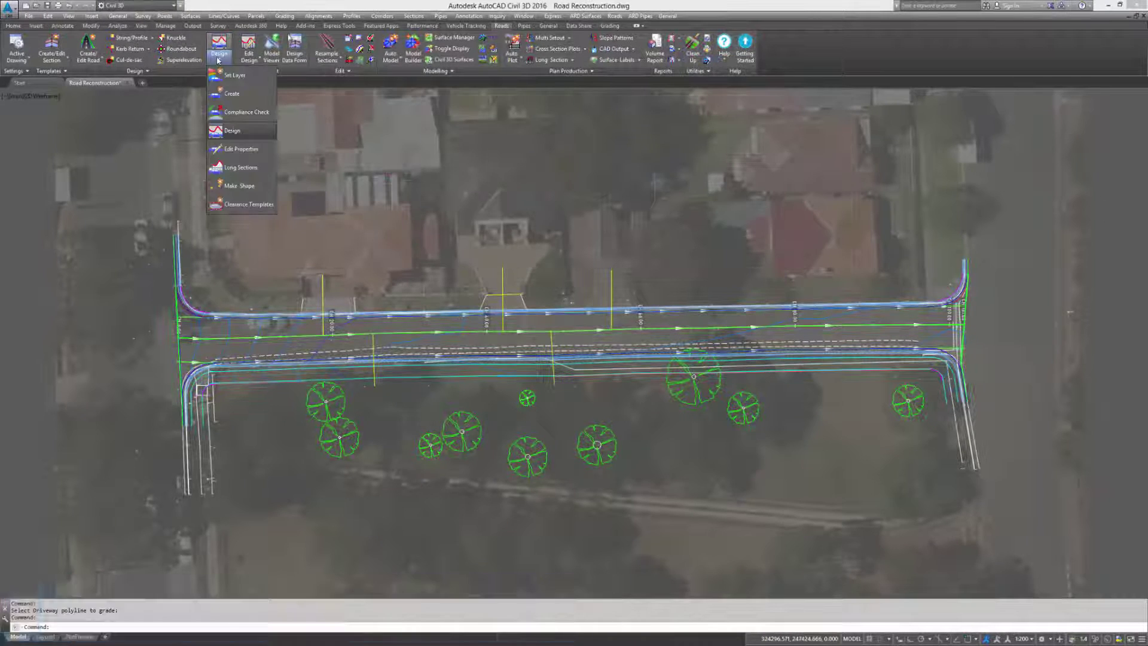
pyautogui.click(230, 130)
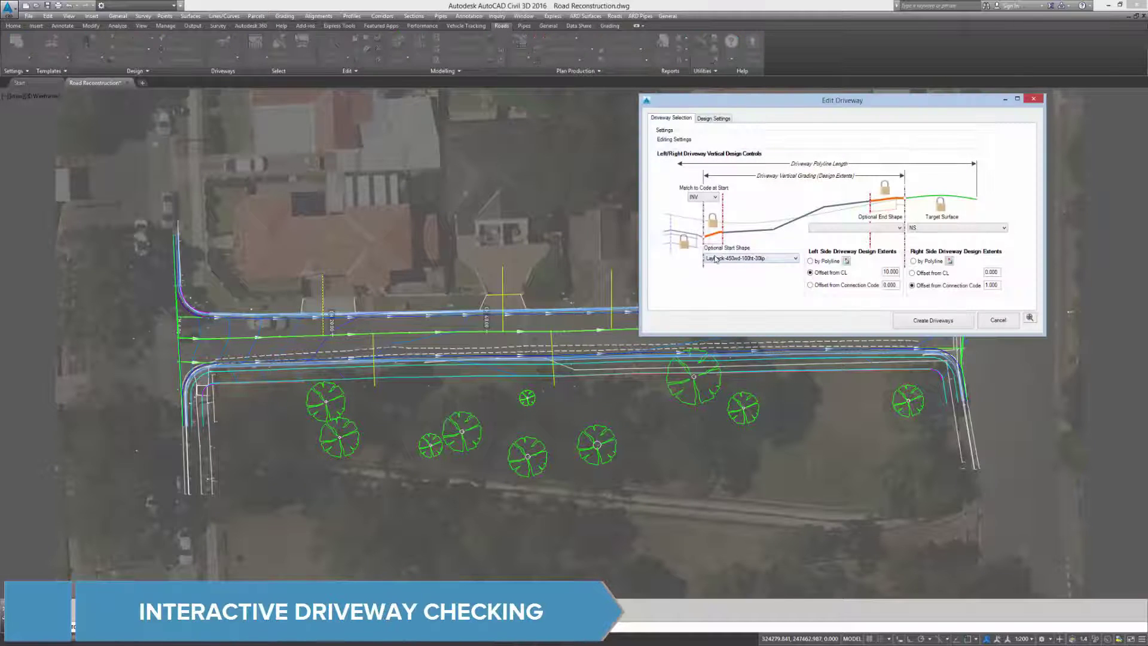
pyautogui.click(931, 321)
# Run a vehicle clearance check on one driveway's profile and accept it.
pyautogui.click(233, 93)
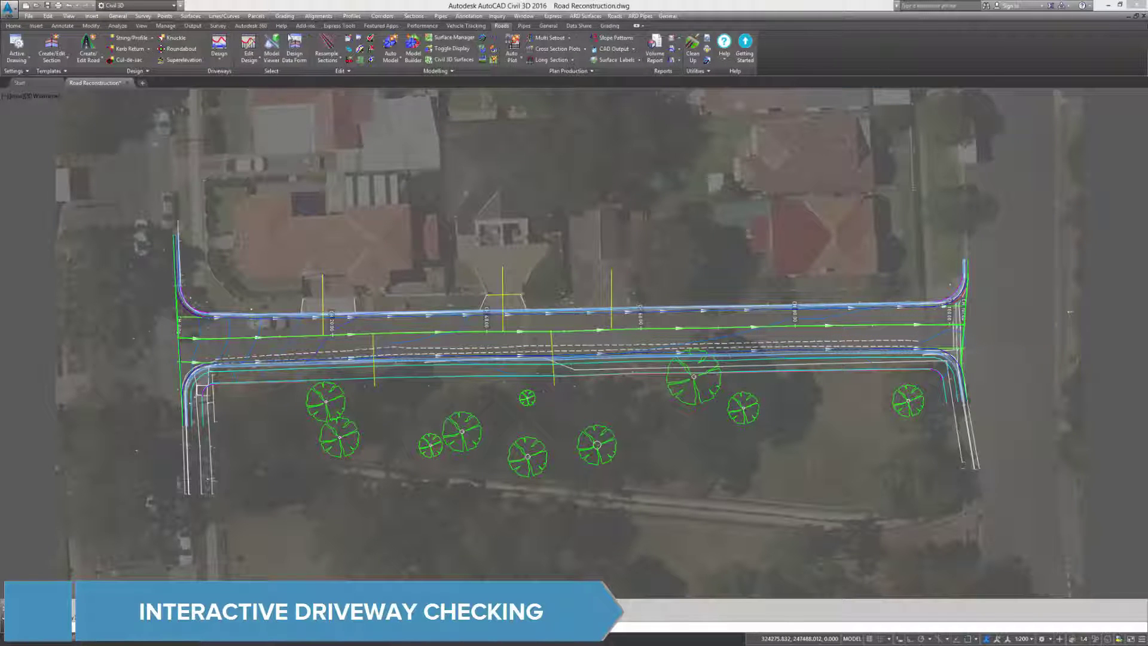
pyautogui.click(325, 289)
pyautogui.click(370, 227)
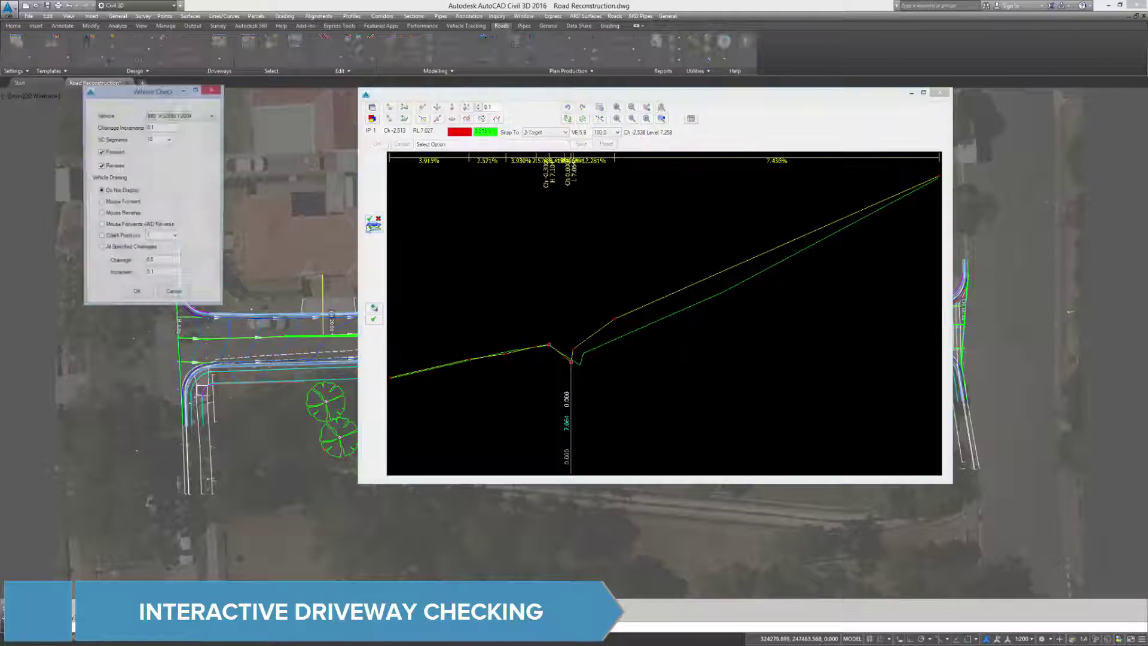
pyautogui.click(132, 296)
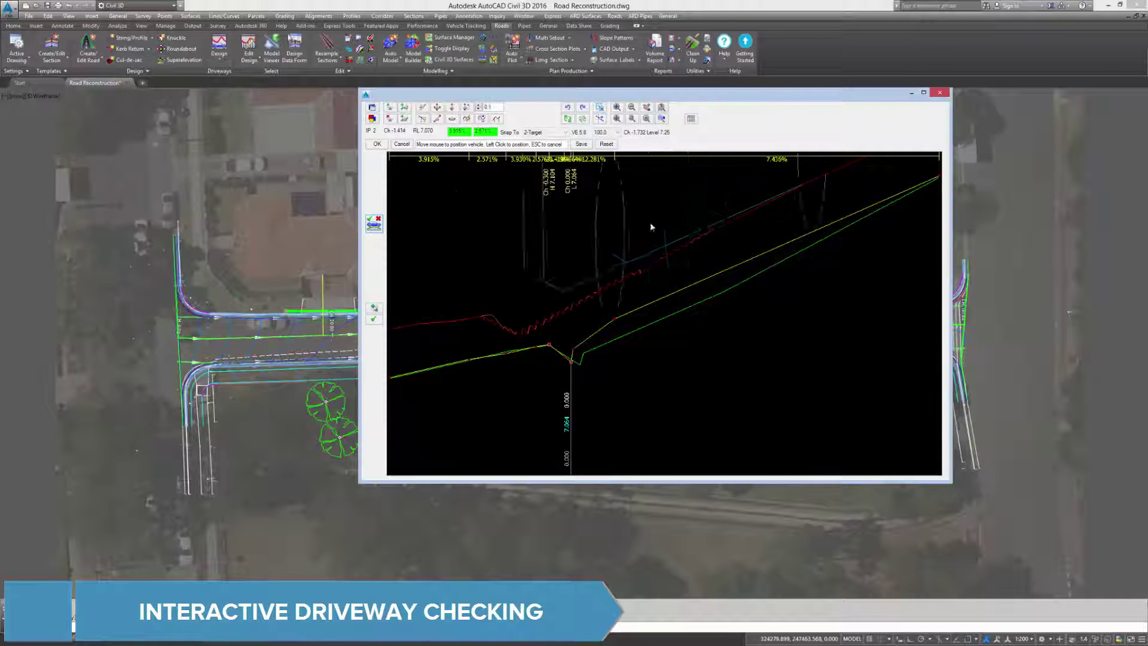
pyautogui.click(378, 144)
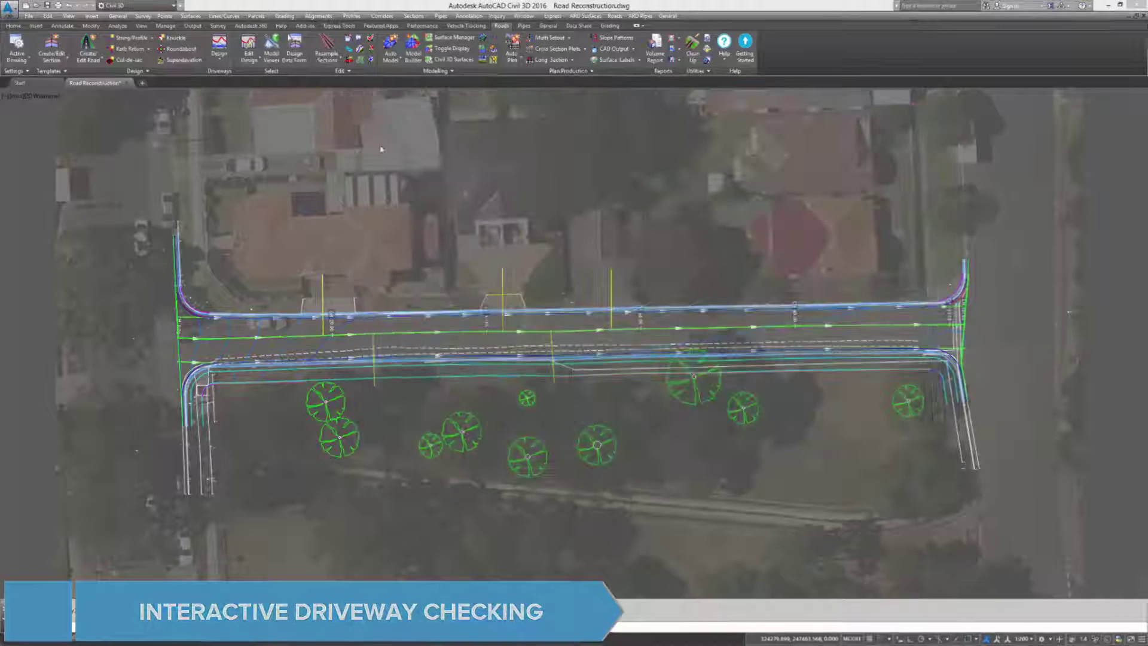
pyautogui.click(542, 39)
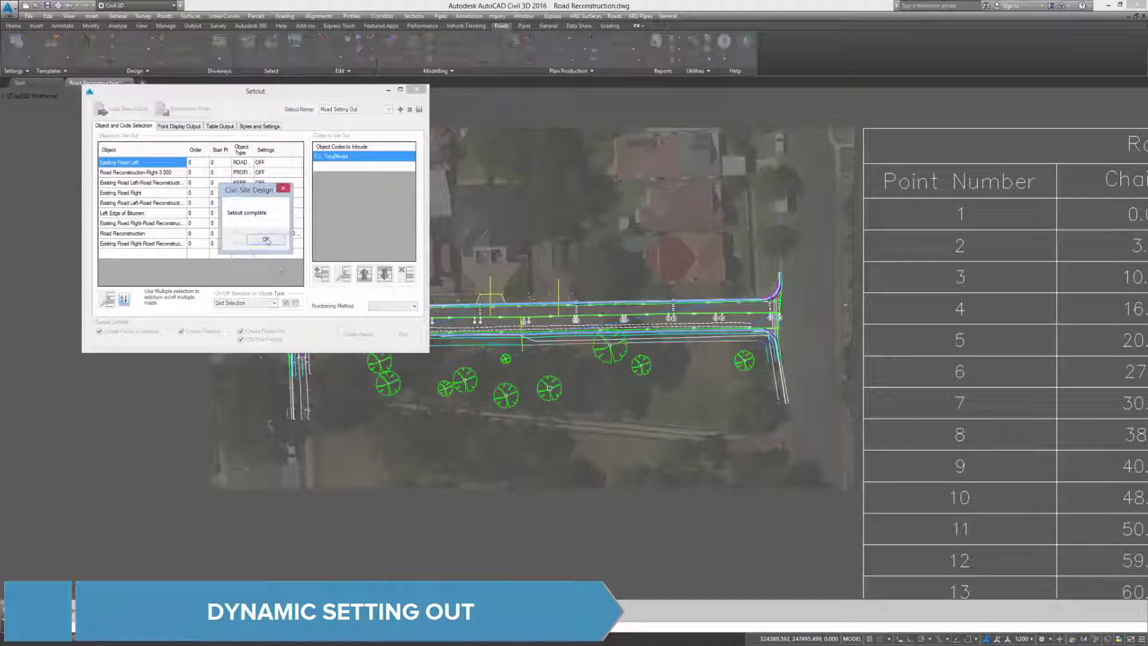
# Acknowledge the completed setout and review the numbered points and Road Setting Out table.
pyautogui.click(266, 241)
pyautogui.scroll(5, 610, 311)
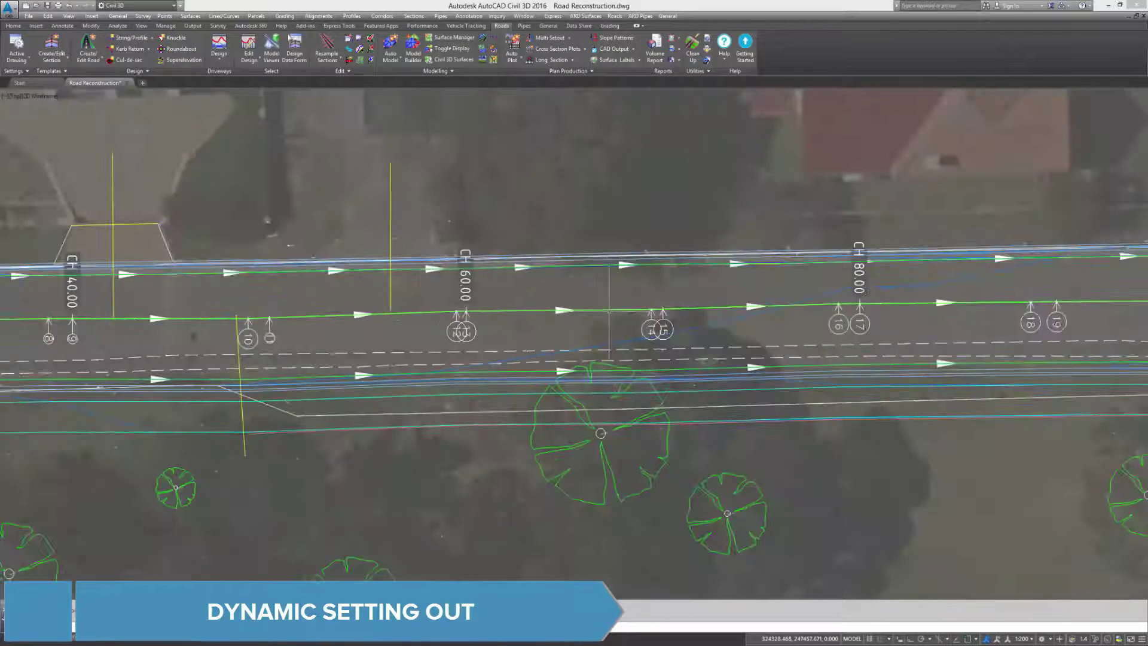
pyautogui.scroll(-8, 609, 311)
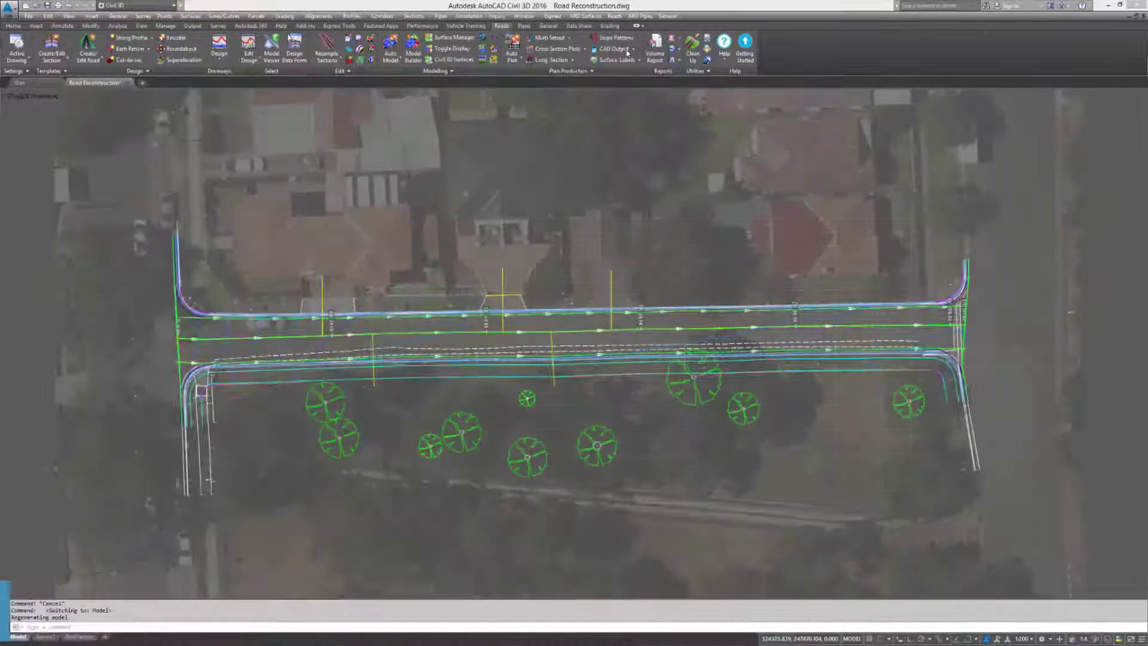
# Plot the Road Reconstruction's selected sampled cross sections onto A1 title-block layout sheets.
pyautogui.click(560, 53)
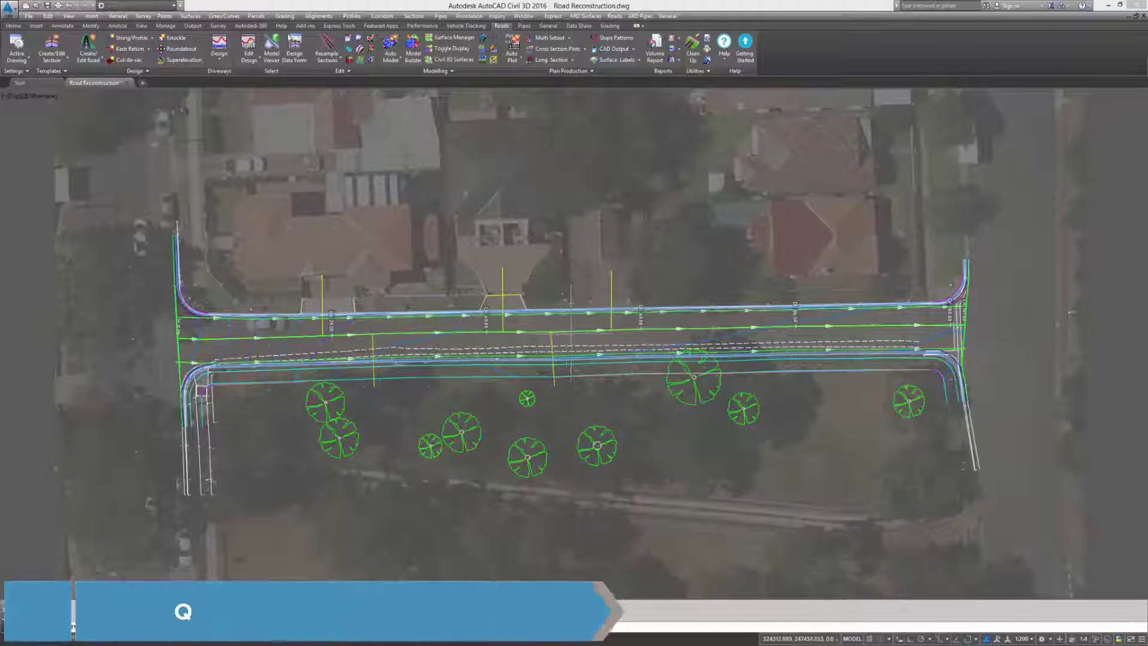
pyautogui.click(574, 335)
pyautogui.click(462, 290)
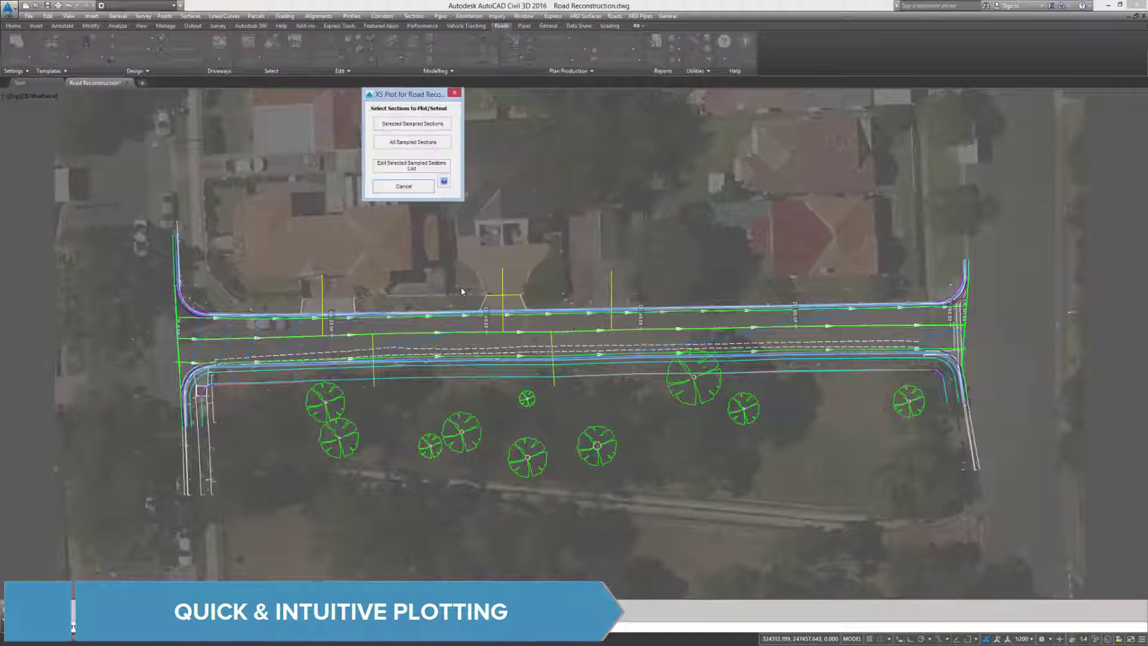
pyautogui.click(410, 124)
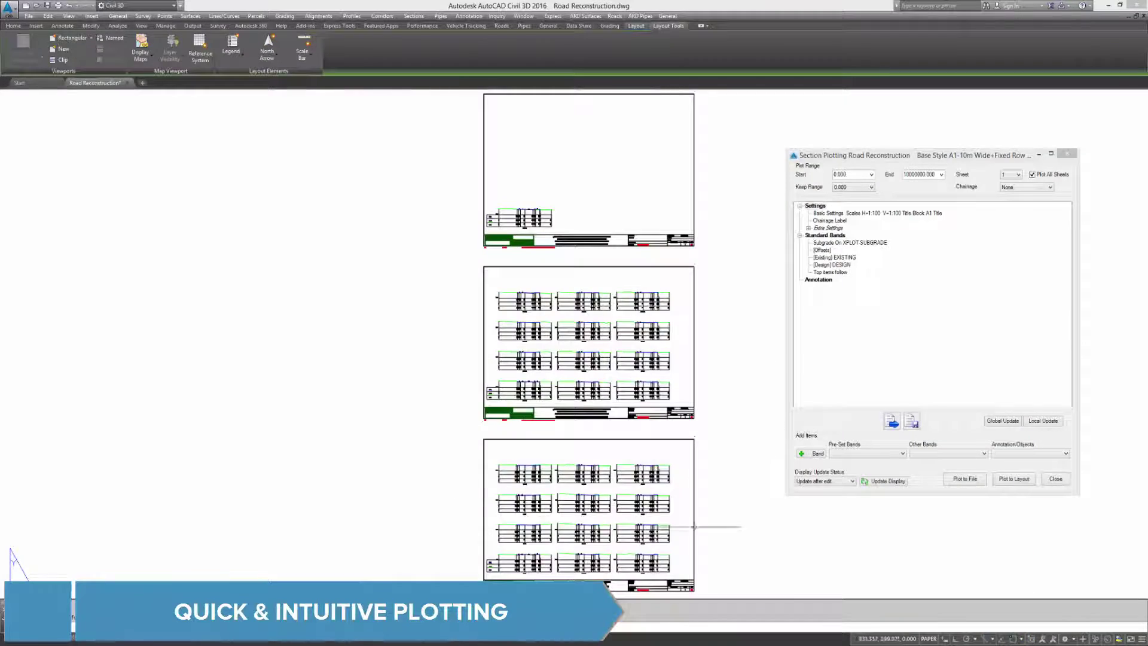
pyautogui.scroll(10, 695, 526)
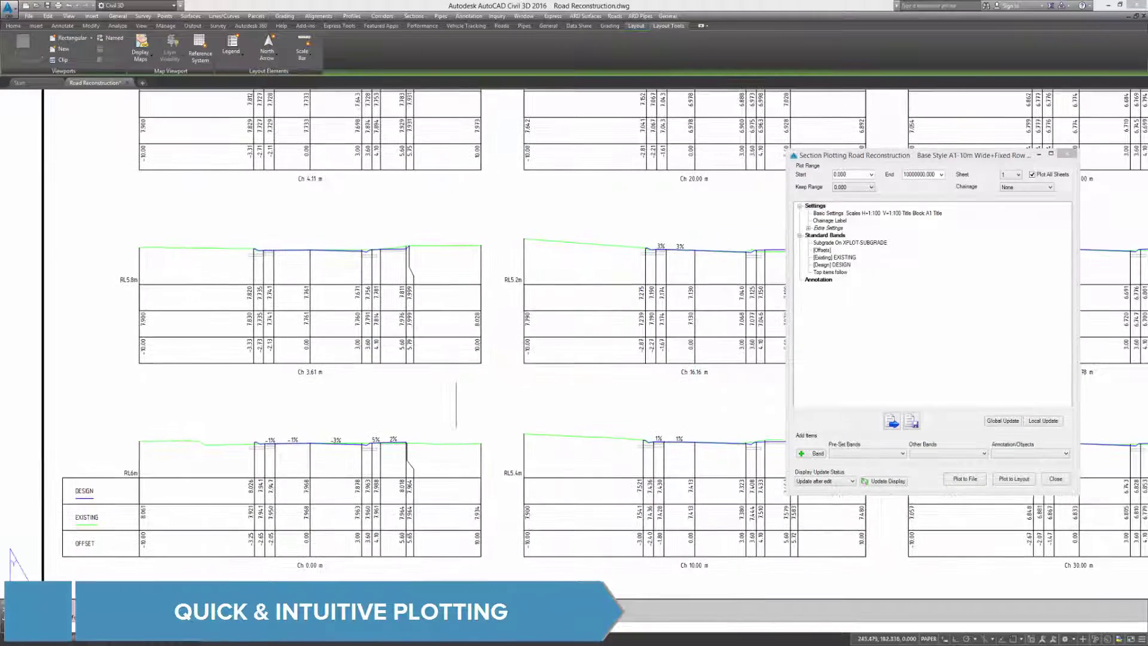
pyautogui.scroll(-10, 456, 405)
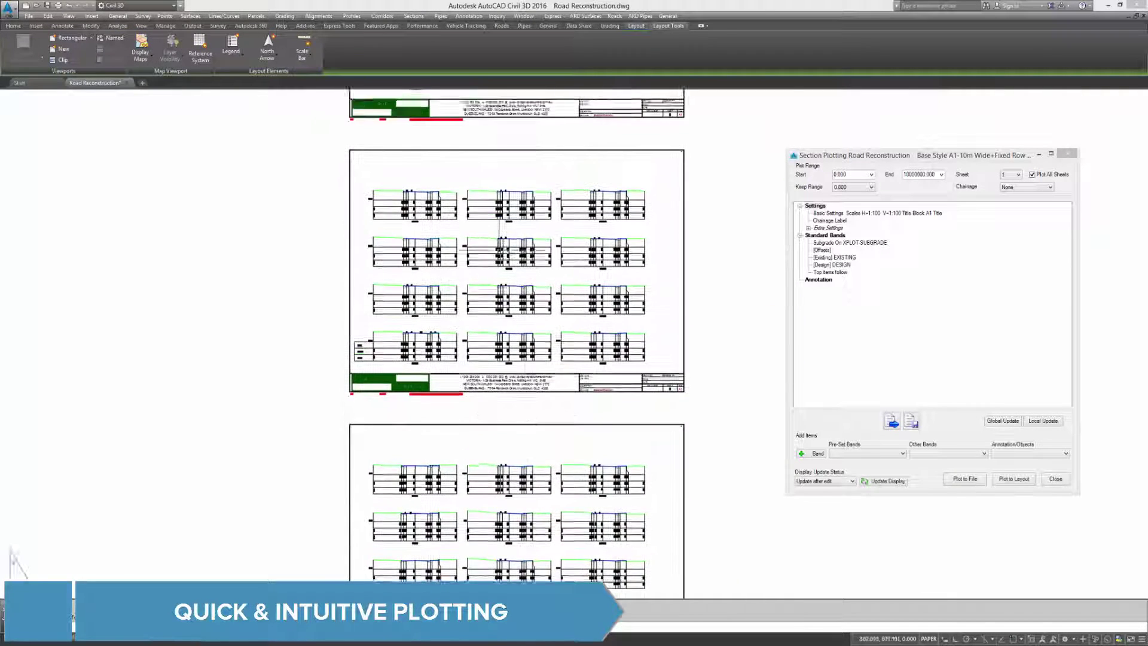
pyautogui.scroll(3, 499, 251)
pyautogui.scroll(-5, 500, 251)
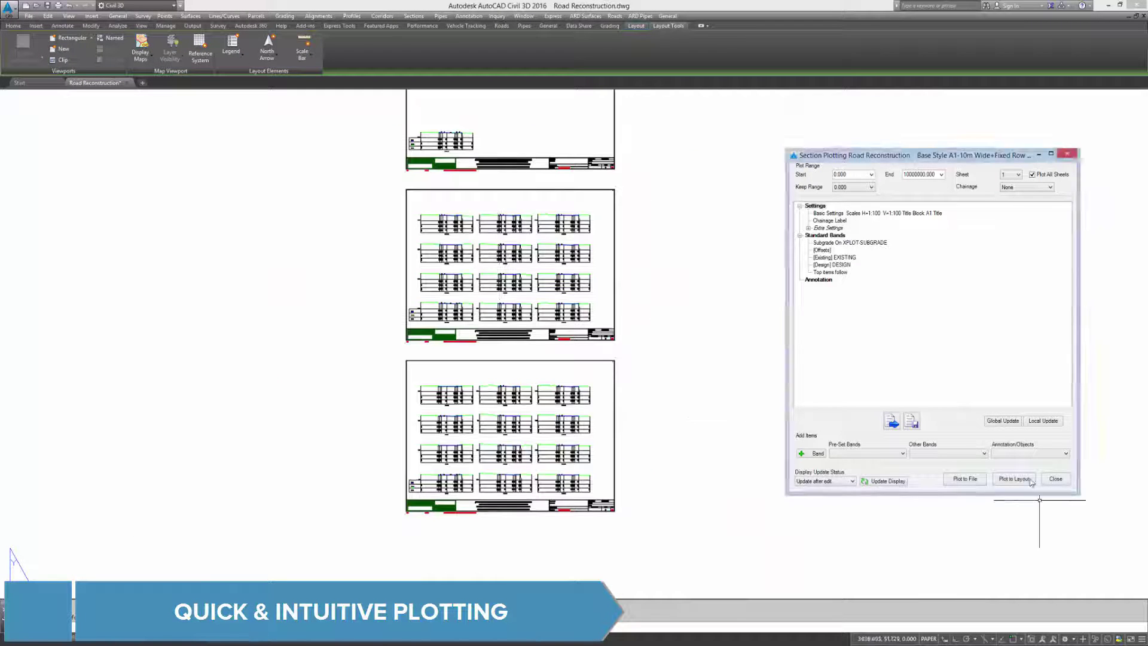